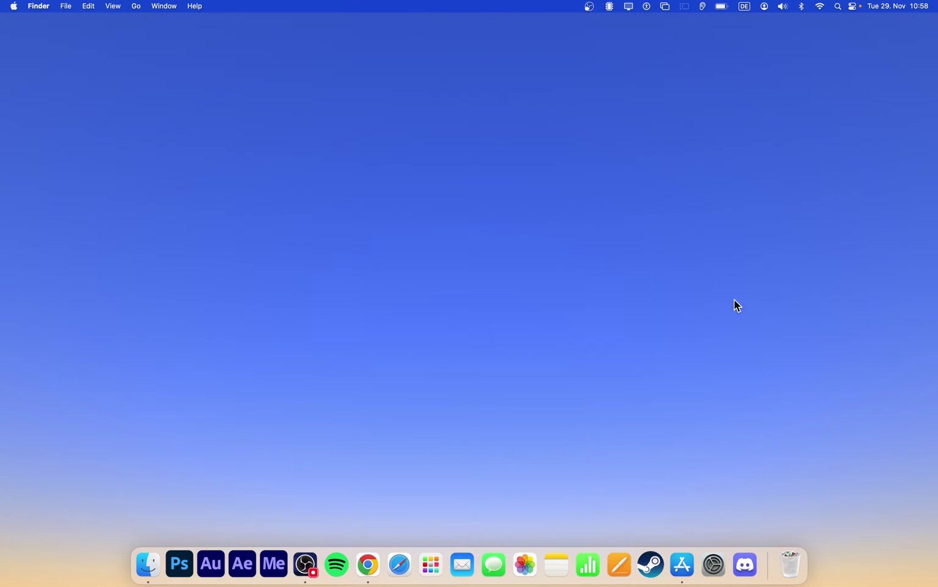
Bring up the DaVinci Resolve 18 free download options on the Blackmagic Design page
left_click(376, 561)
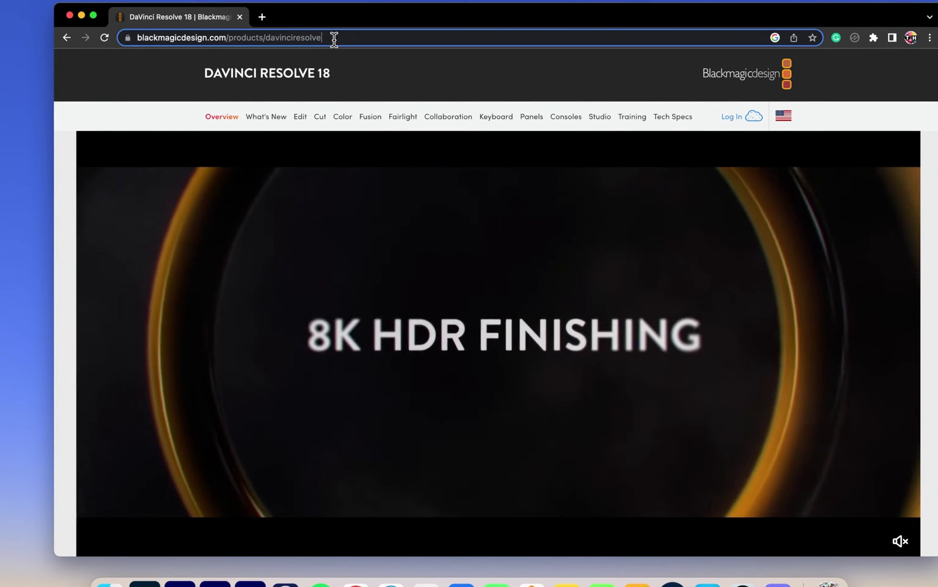
left_click(332, 37)
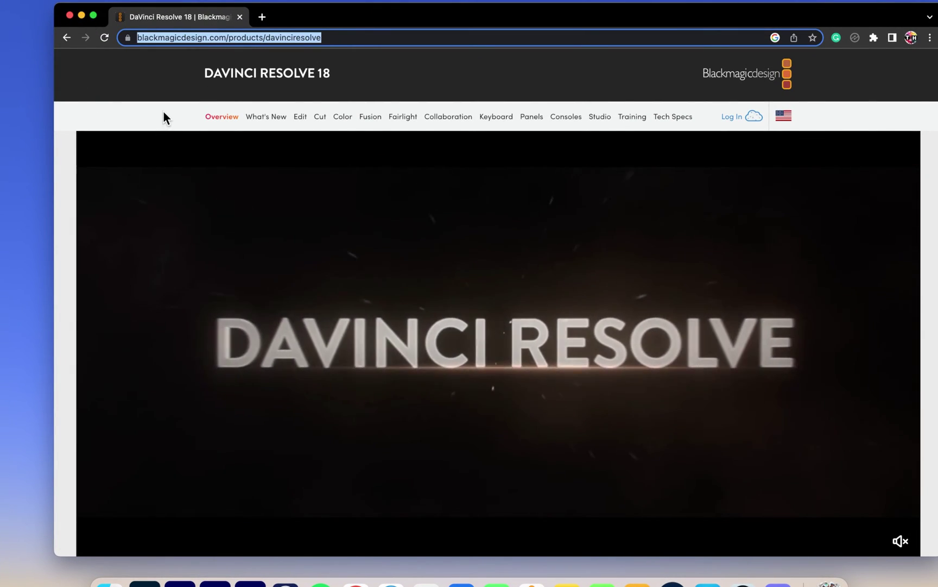
left_click(164, 111)
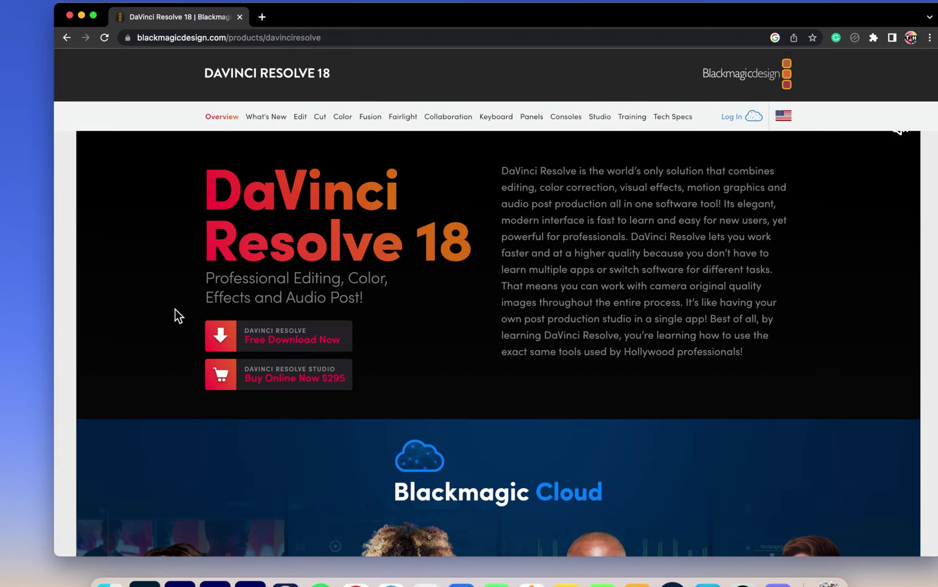
left_click(230, 338)
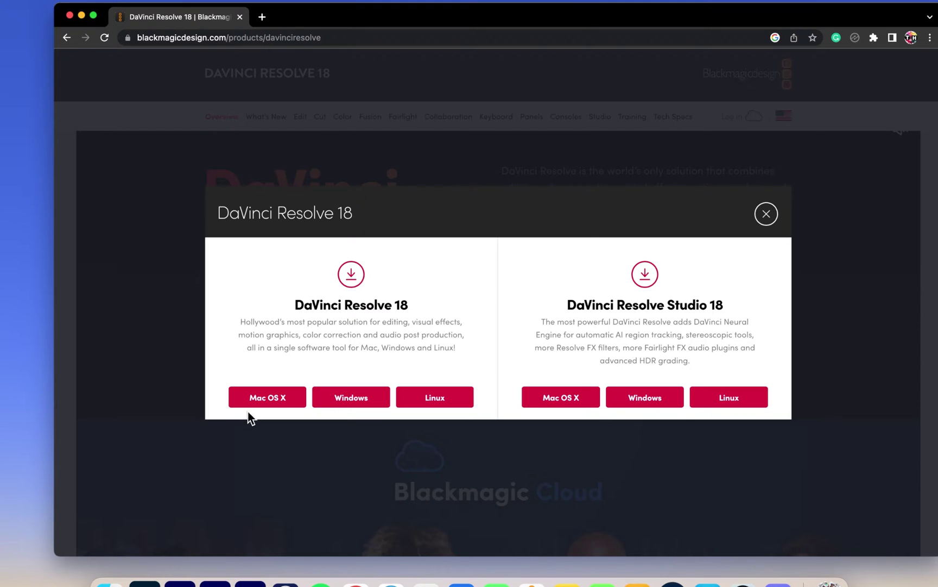
Register with autofilled details and request the DaVinci_Resolve_18.1.1_Mac.zip download
key("Escape")
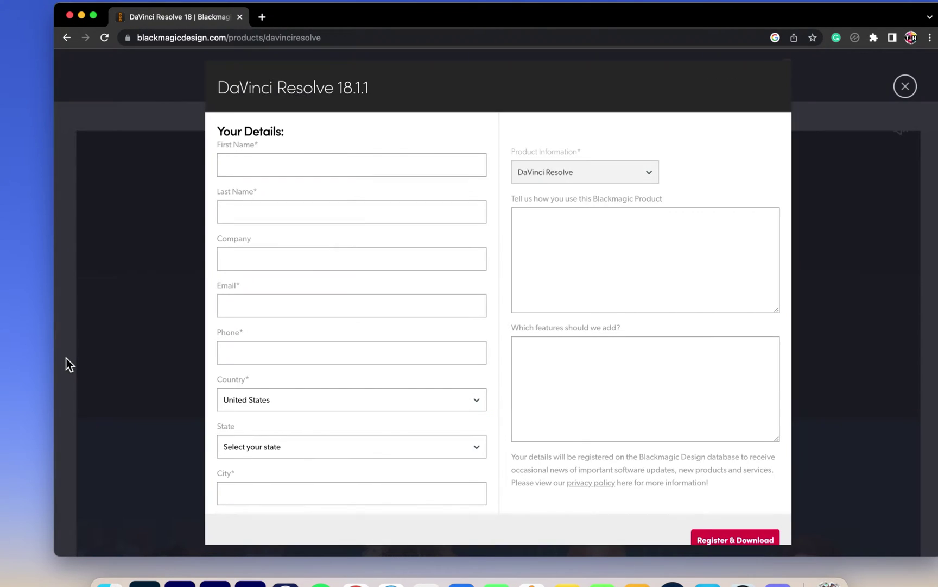
left_click(227, 161)
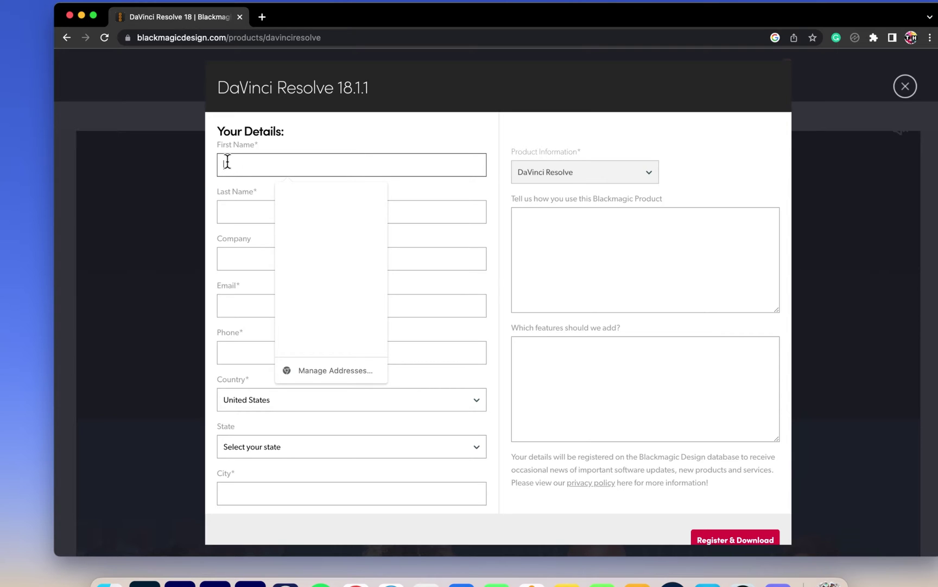
key("Down")
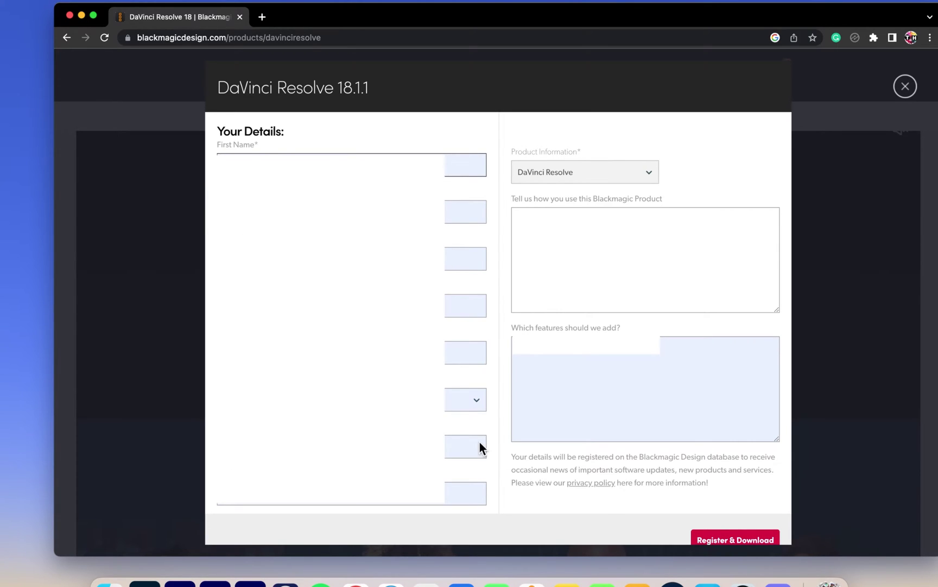
left_click(705, 537)
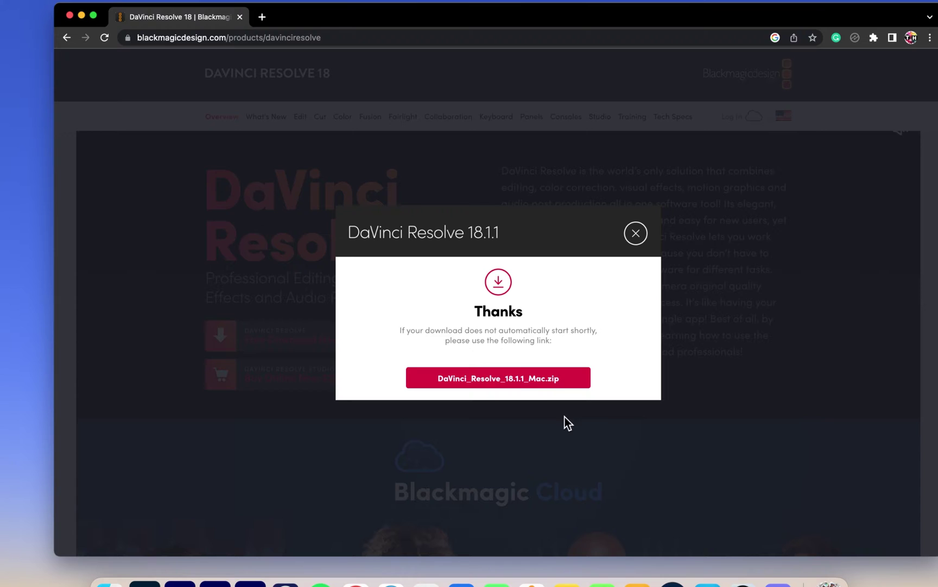
left_click(530, 388)
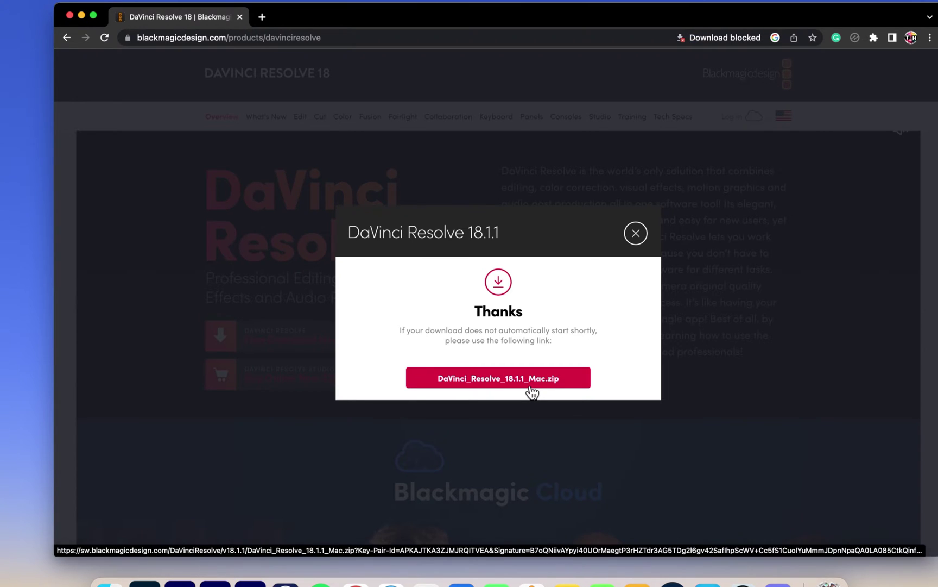
Dismiss the thanks message, minimise the browser and select the zip in Finder's Downloads
left_click(631, 236)
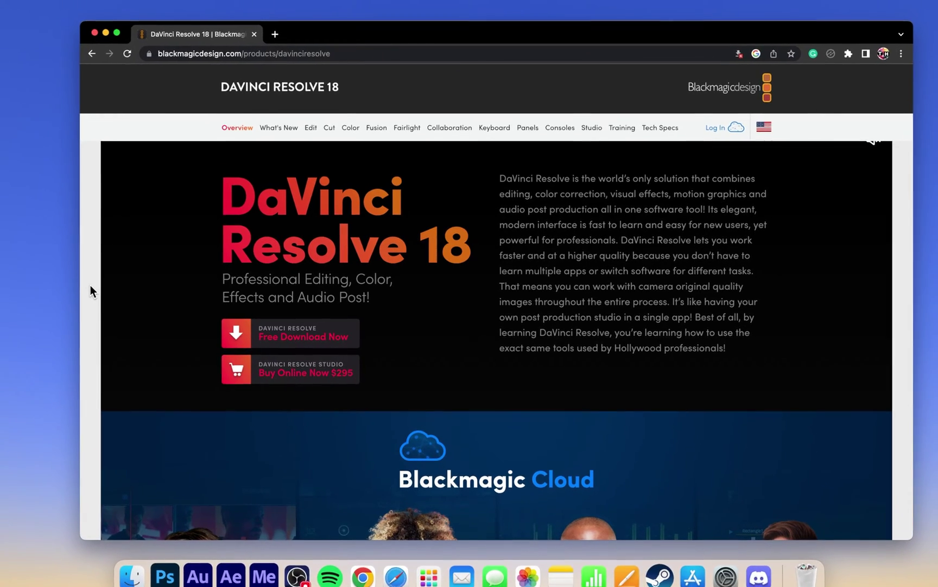
left_click(122, 44)
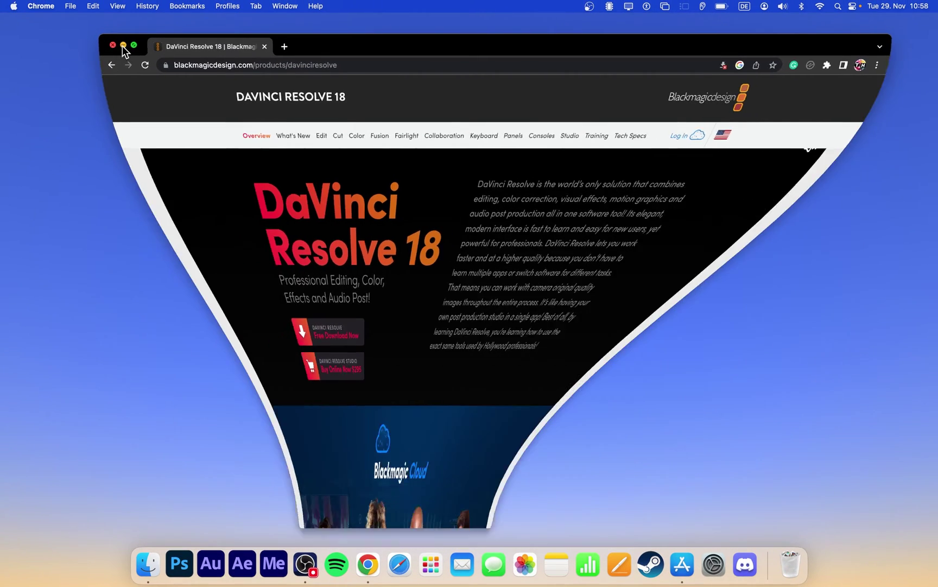
left_click(148, 563)
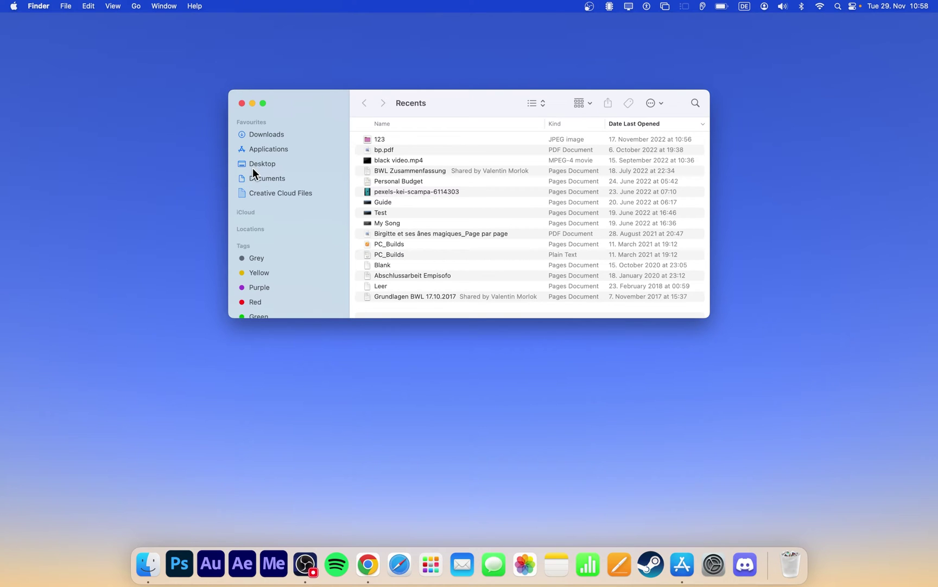
left_click(256, 136)
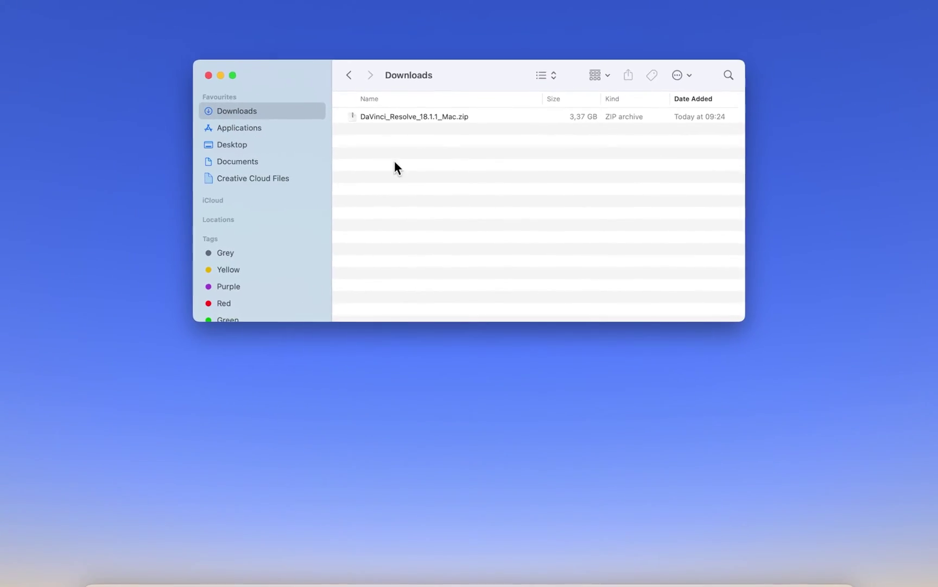
left_click(468, 110)
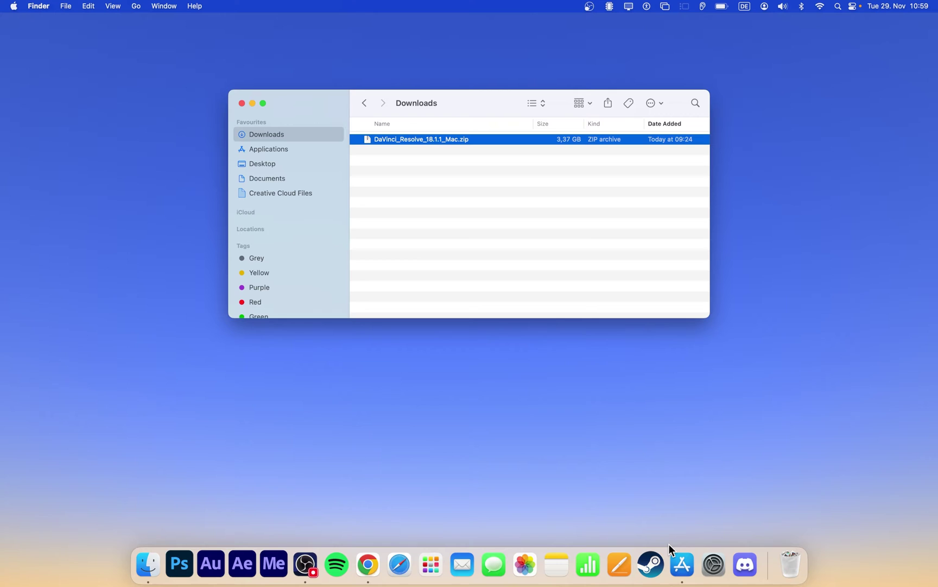
Search the App Store for 'davinci resolve' and open the Blackmagic Design listing
left_click(679, 559)
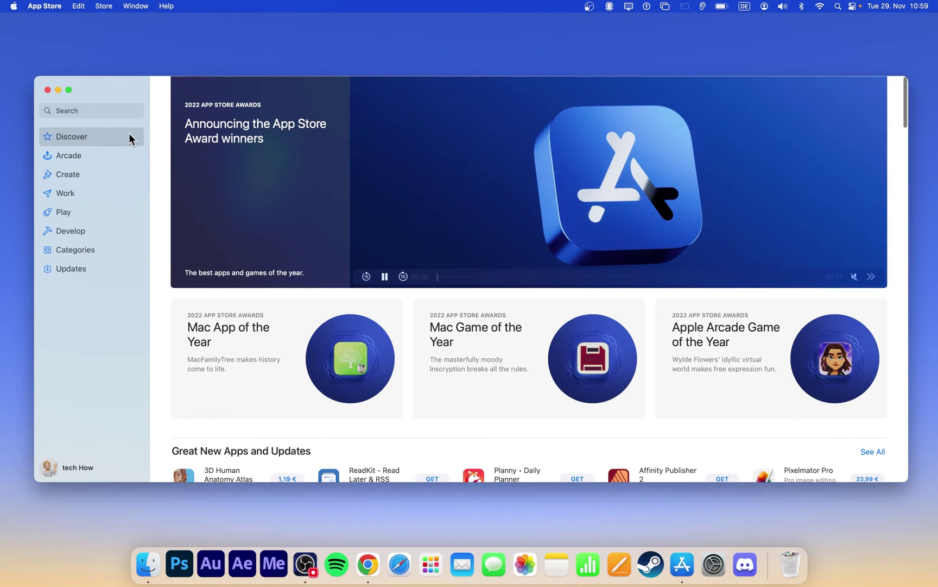
left_click(93, 111)
type("davinci")
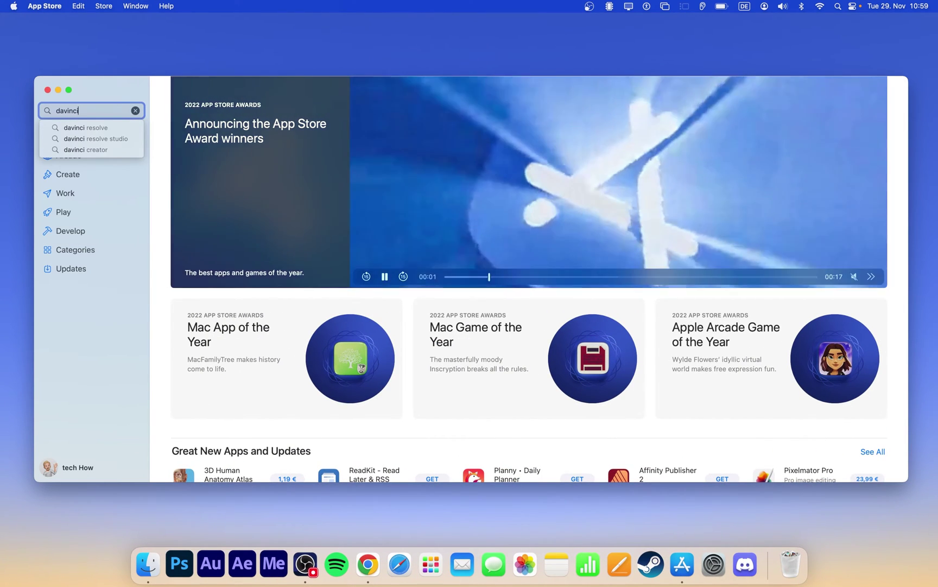
key("Down")
key("Return")
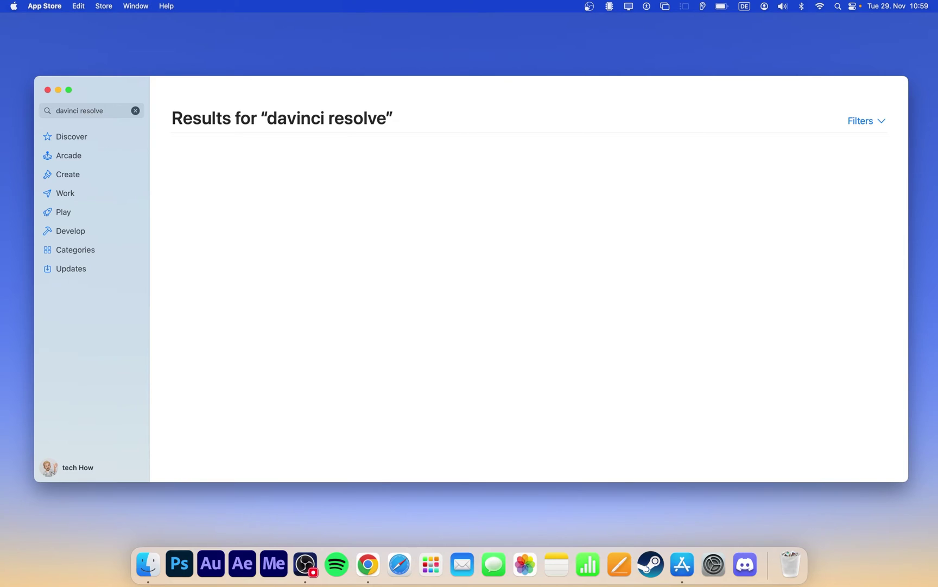
left_click(185, 171)
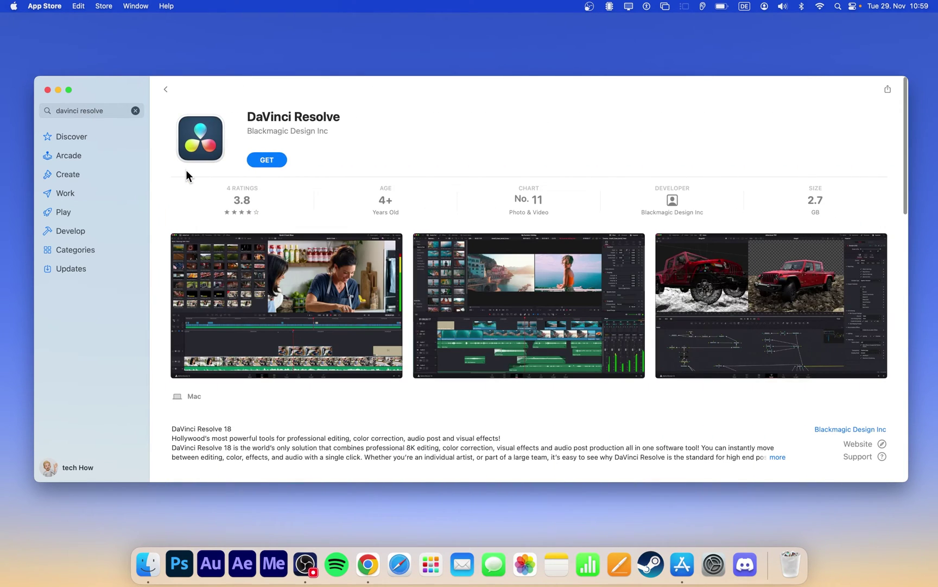
Check the zip archive's opening options in Finder, then return to the App Store page
left_click(58, 90)
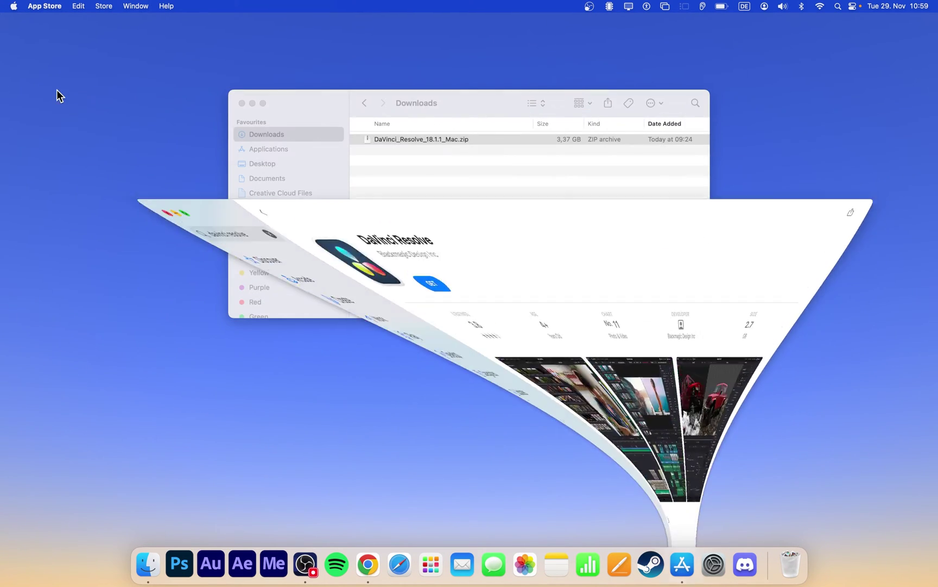
left_click(396, 136)
right_click(397, 136)
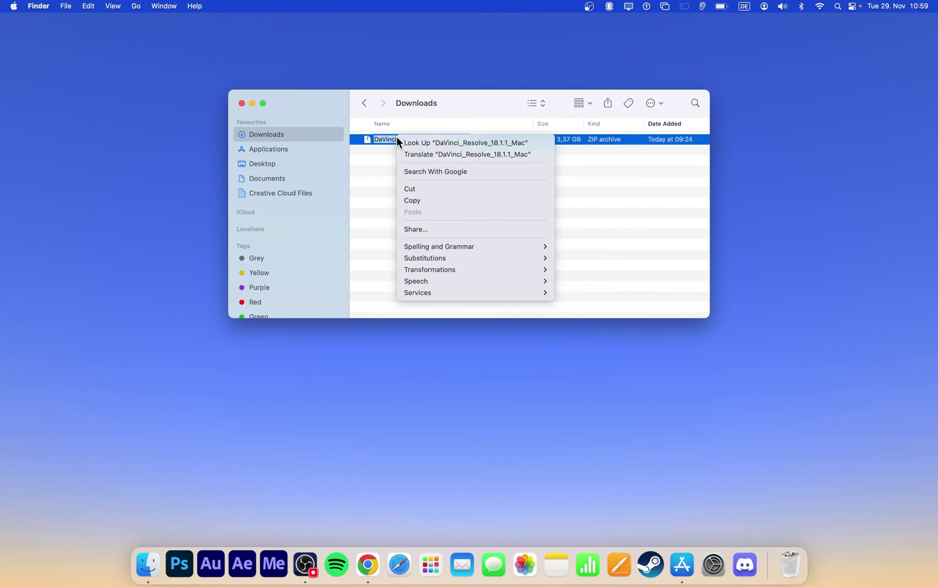
key("Escape")
key("Escape")
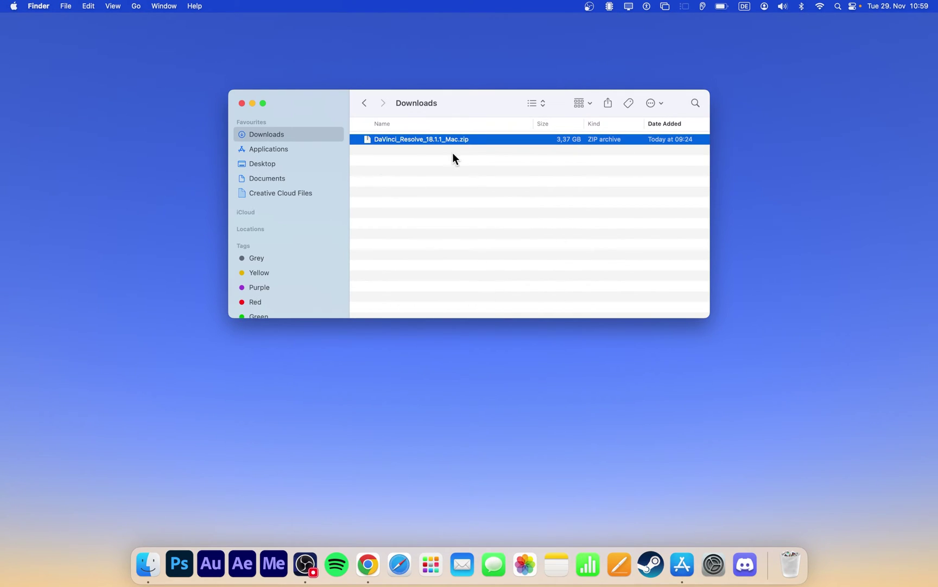
right_click(472, 142)
mouse_move(560, 159)
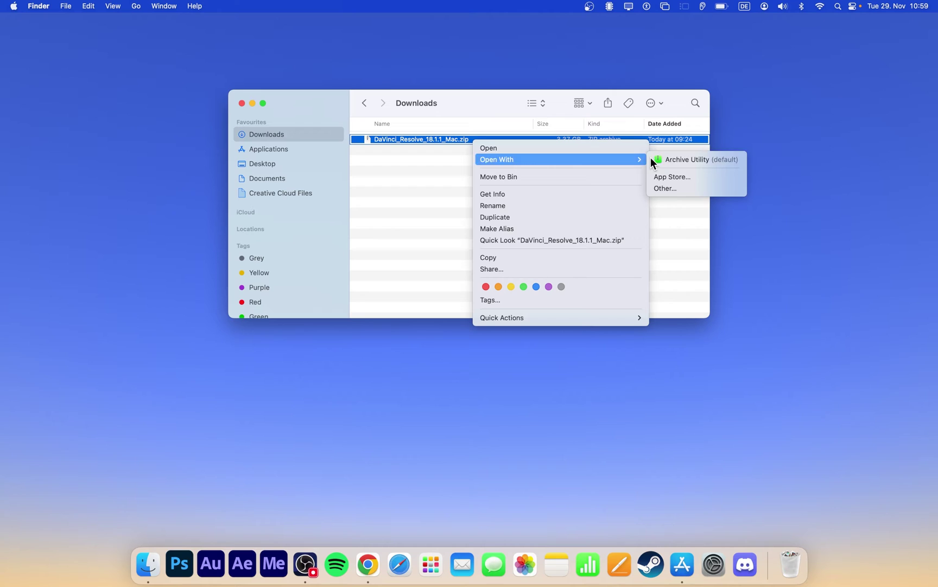
left_click(671, 542)
left_click(682, 565)
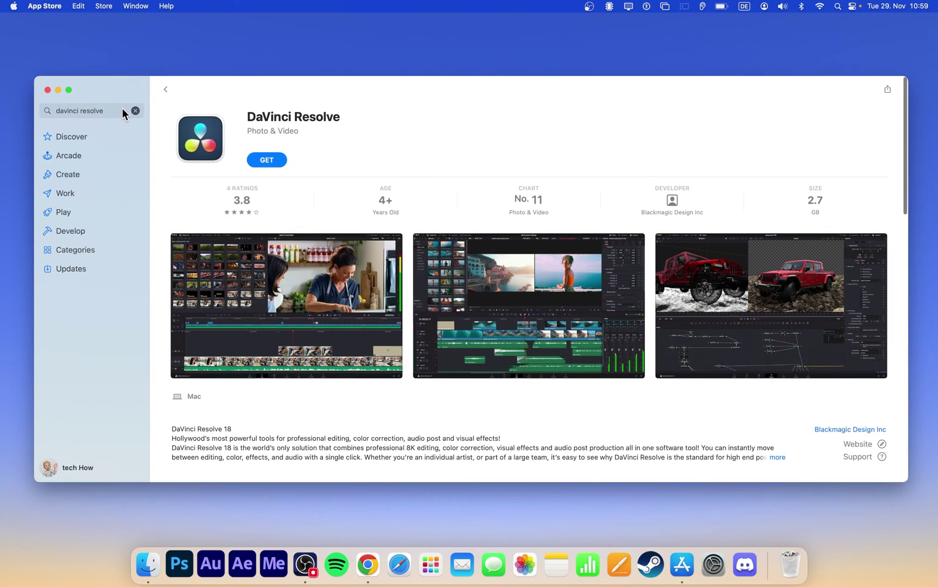
Search the App Store for 'zip' to list archive tools like WinZip and The Unarchiver
left_click(135, 112)
type("zip")
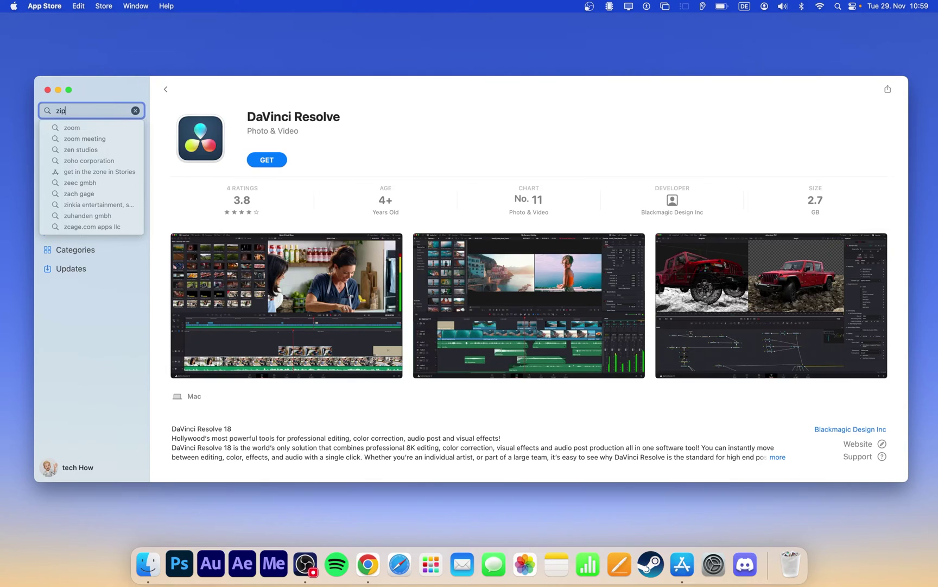
key("Return")
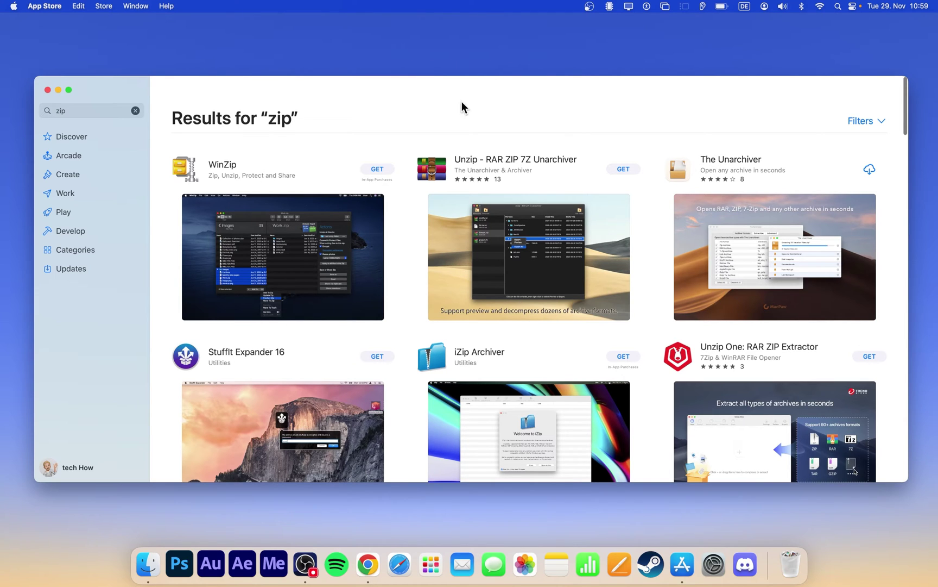
Expand DaVinci_Resolve_18.1.1_Mac.zip with Archive Utility into a .dmg disk image
left_click(58, 90)
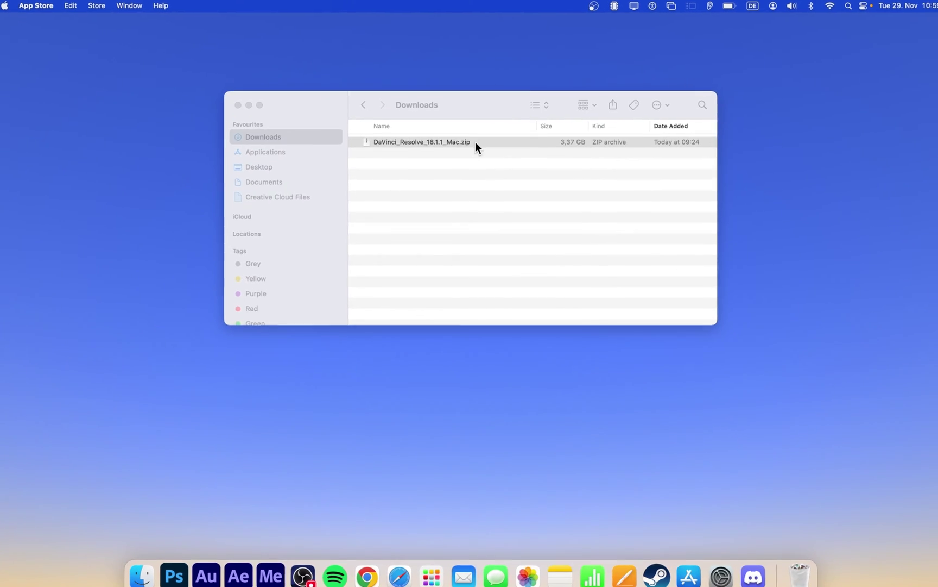
left_click(476, 142)
right_click(480, 140)
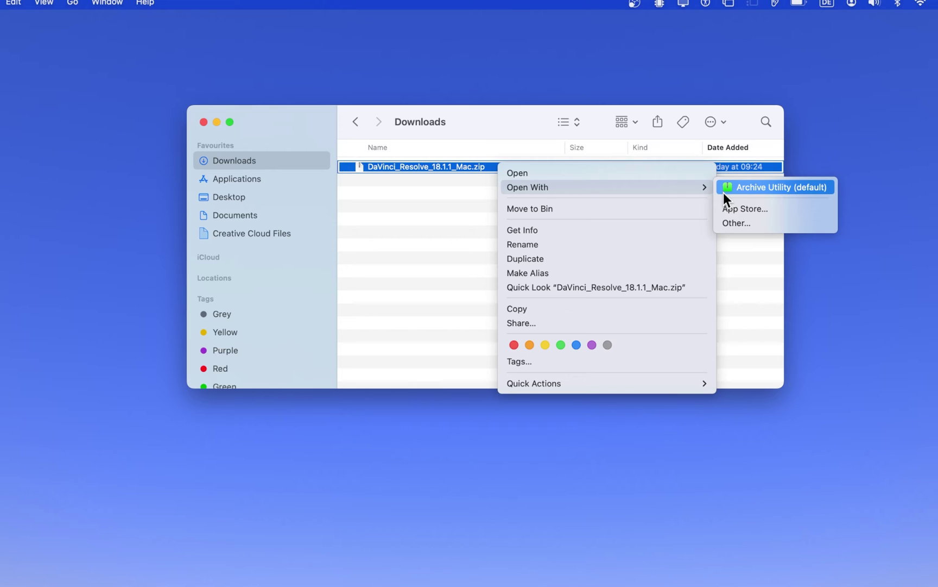
left_click(758, 189)
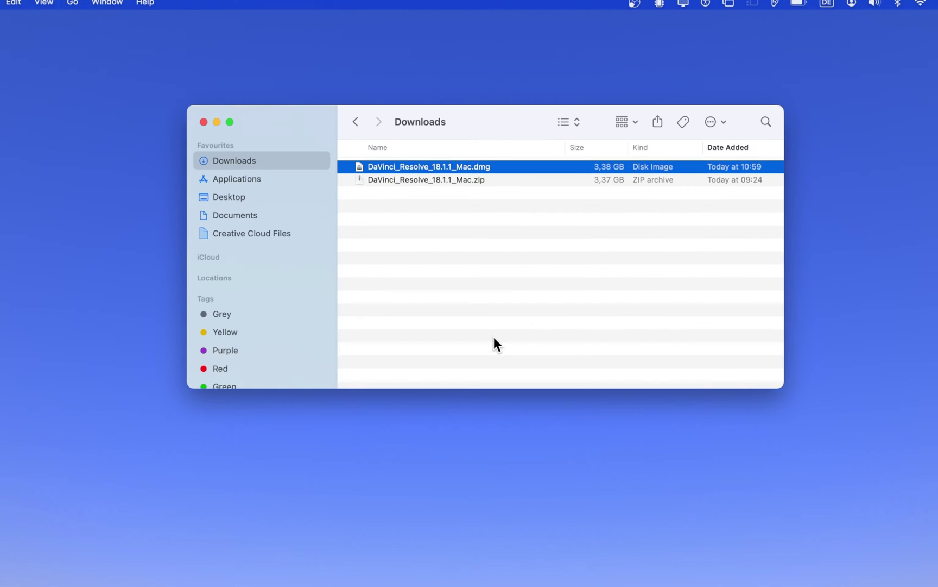
Mount the disk image, run Install Resolve 18.1.1, then close the installer and Finder windows
double_click(517, 164)
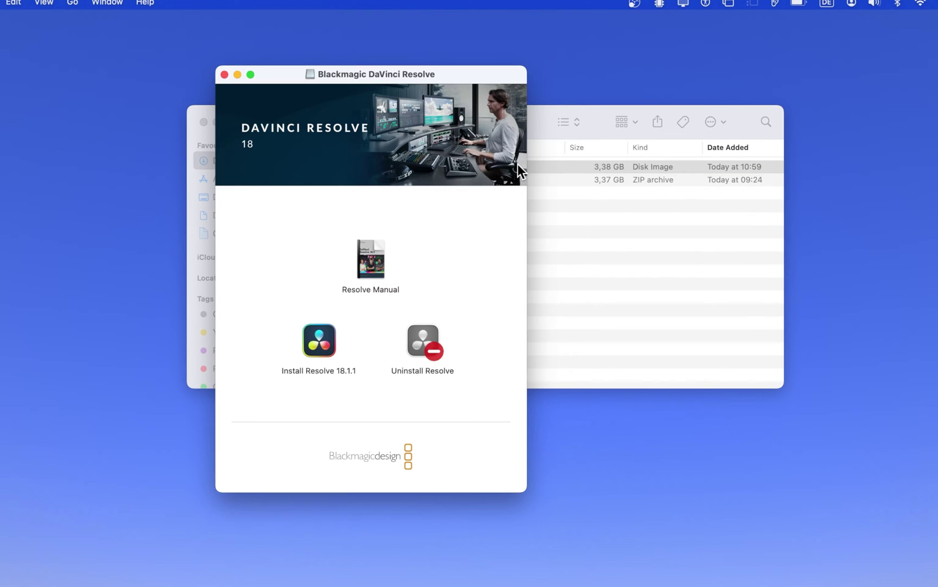
double_click(316, 337)
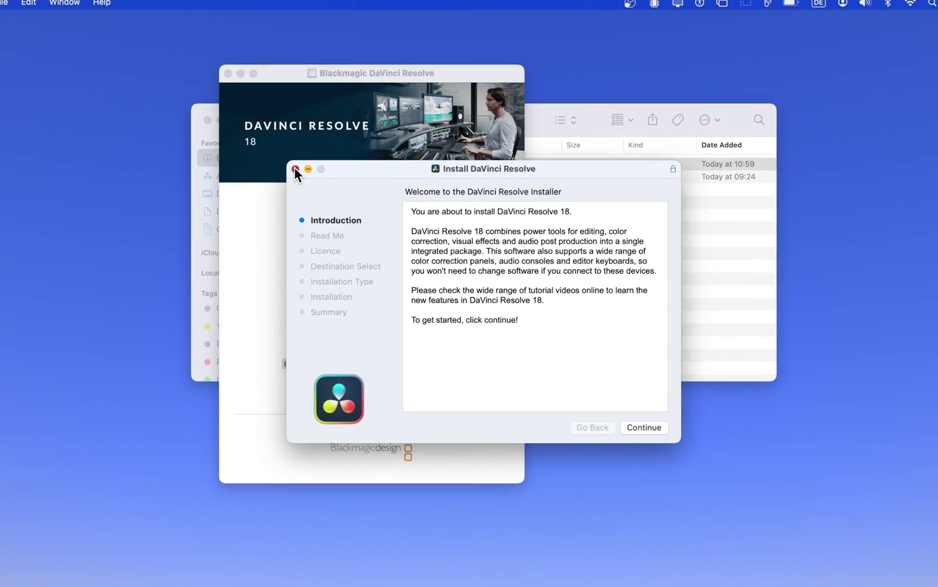
left_click(294, 172)
left_click(247, 69)
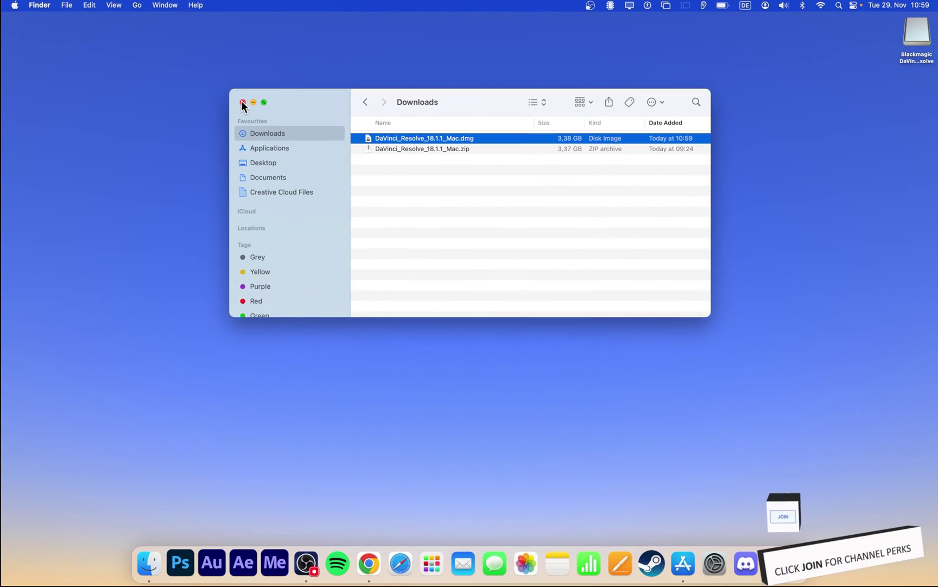
left_click(237, 104)
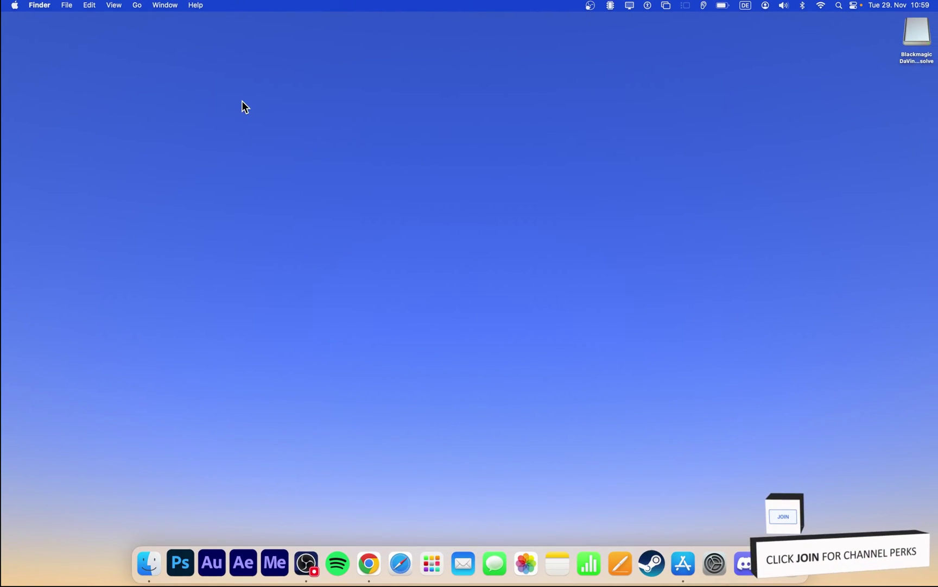
Launch DaVinci Resolve 18 from Launchpad and wait for its Project Manager
left_click(431, 563)
left_click(462, 455)
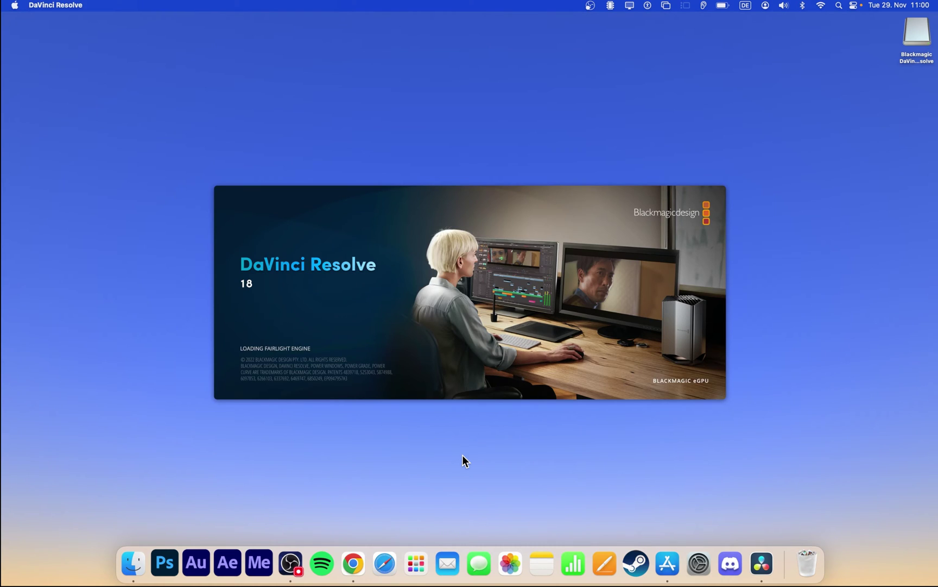
key("F4")
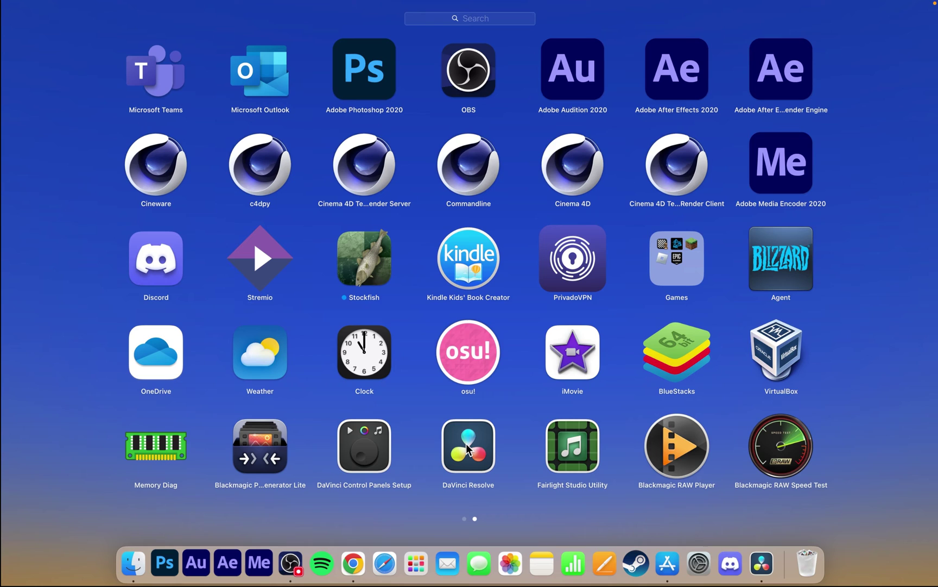
left_click(466, 447)
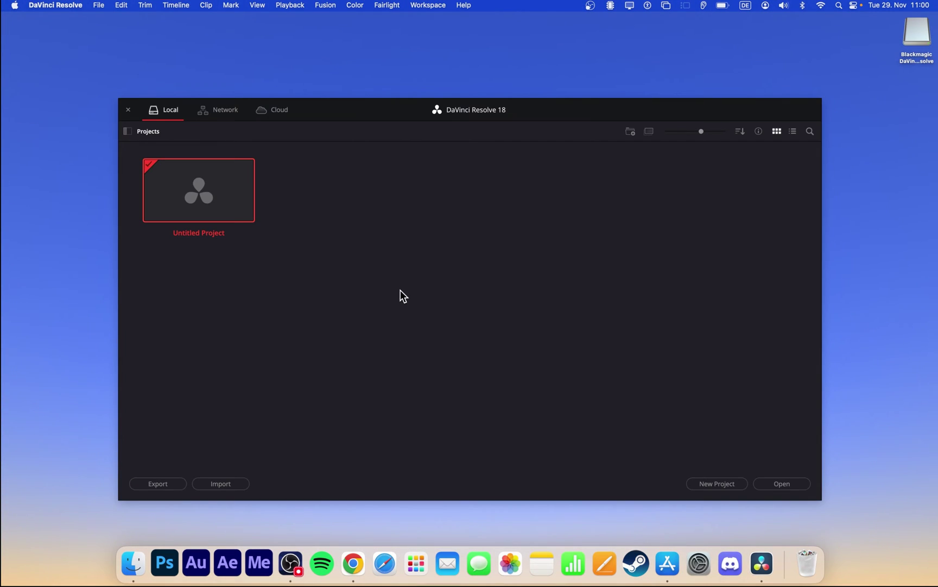
Open Untitled Project and pin DaVinci Resolve to the Dock with Keep in Dock
double_click(200, 197)
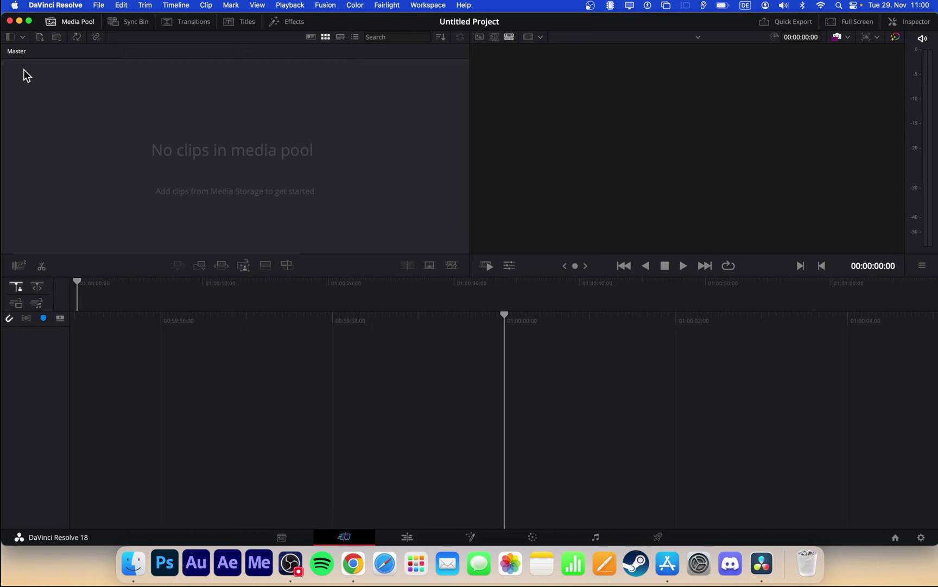
right_click(762, 561)
mouse_move(790, 482)
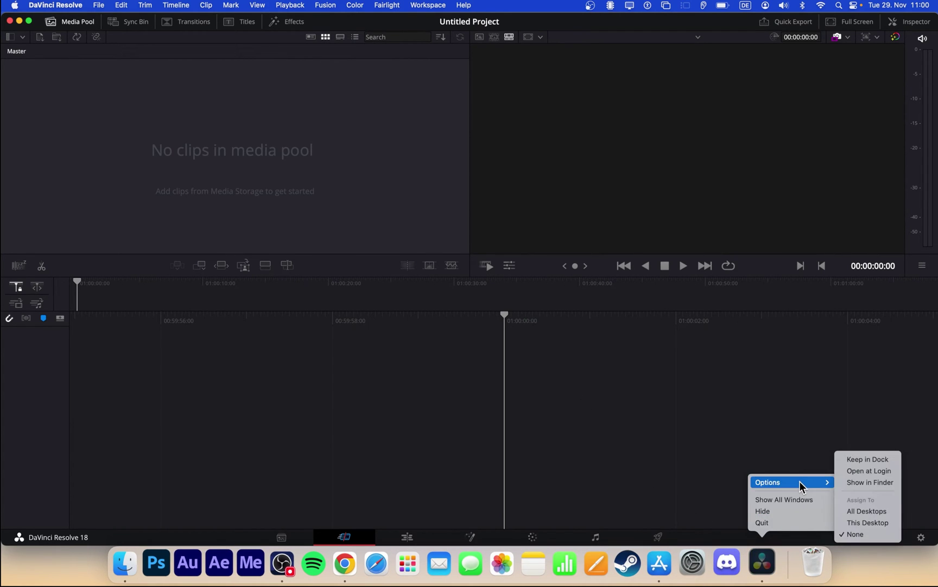
left_click(841, 460)
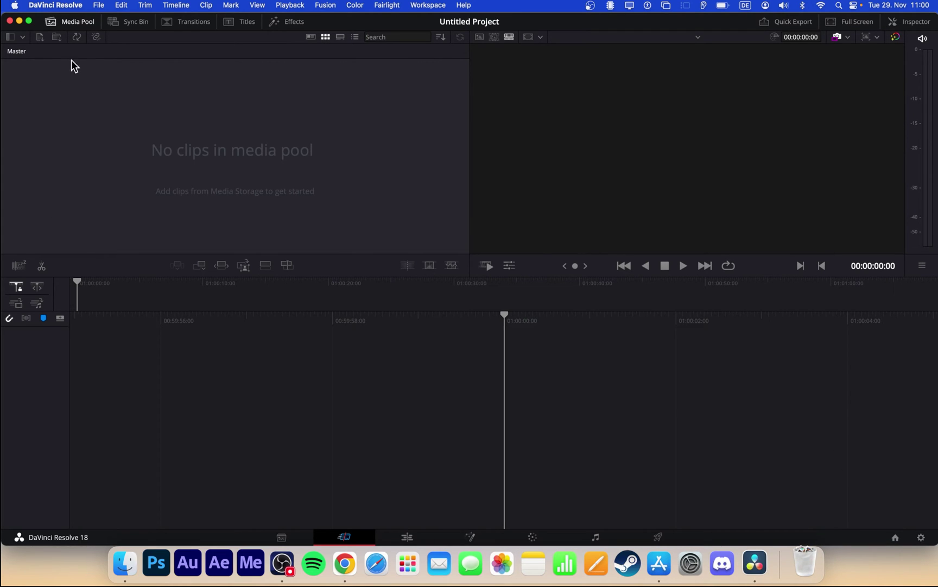
In Memory and GPU preferences, lower Resolve's memory limit to 9.6 GB (Fusion cache 6.4 GB)
left_click(60, 5)
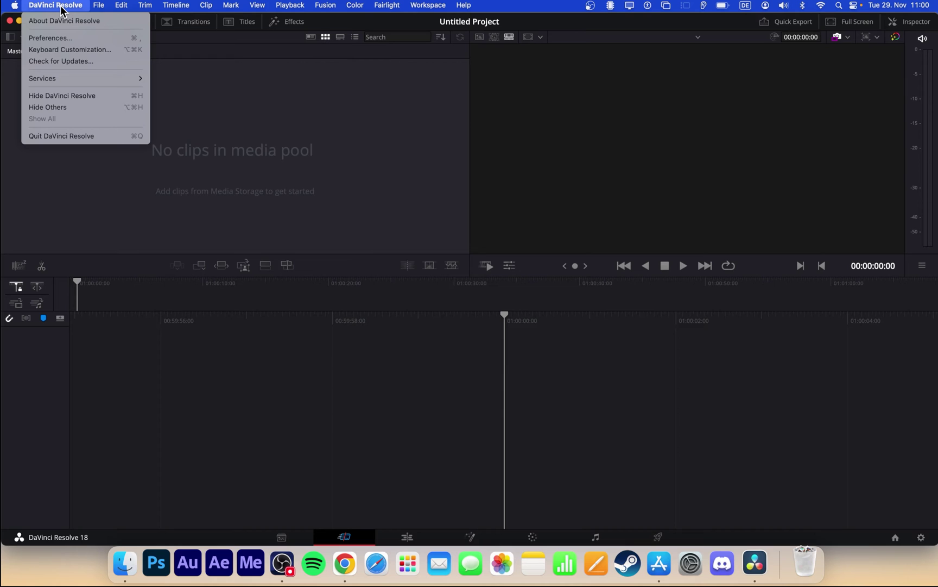
left_click(75, 35)
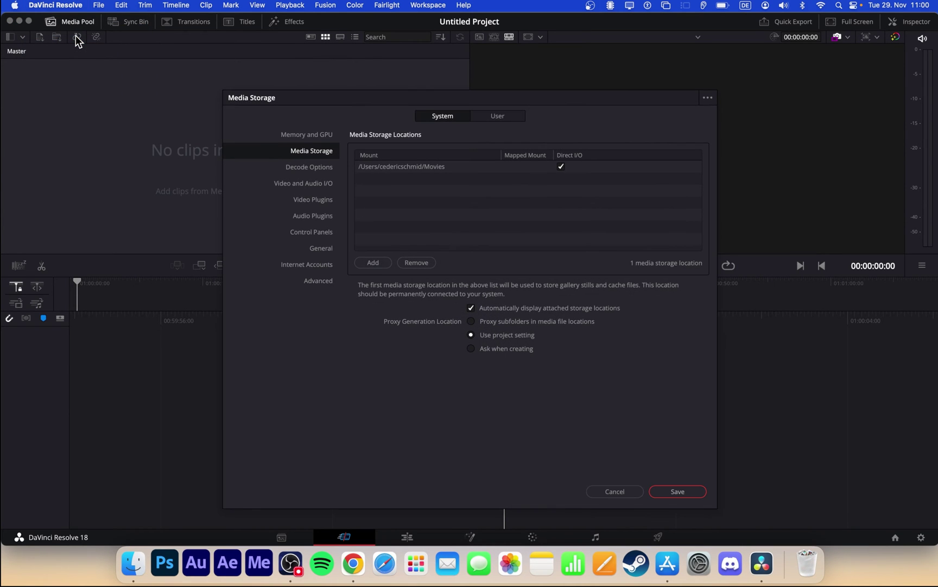
left_click(281, 136)
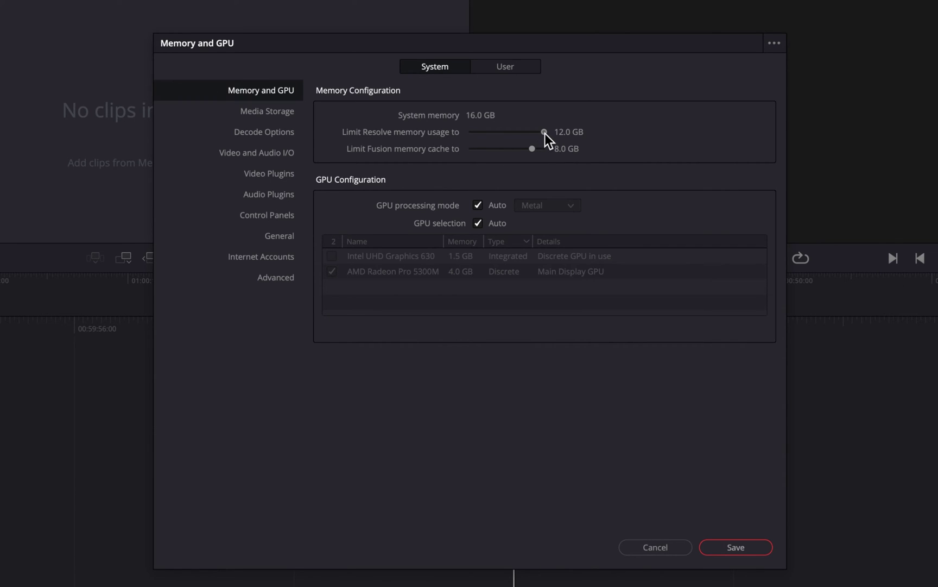
mouse_move(545, 132)
left_mouse_down()
mouse_move(508, 132)
mouse_move(547, 134)
left_mouse_up()
left_click_drag(543, 132, 522, 132)
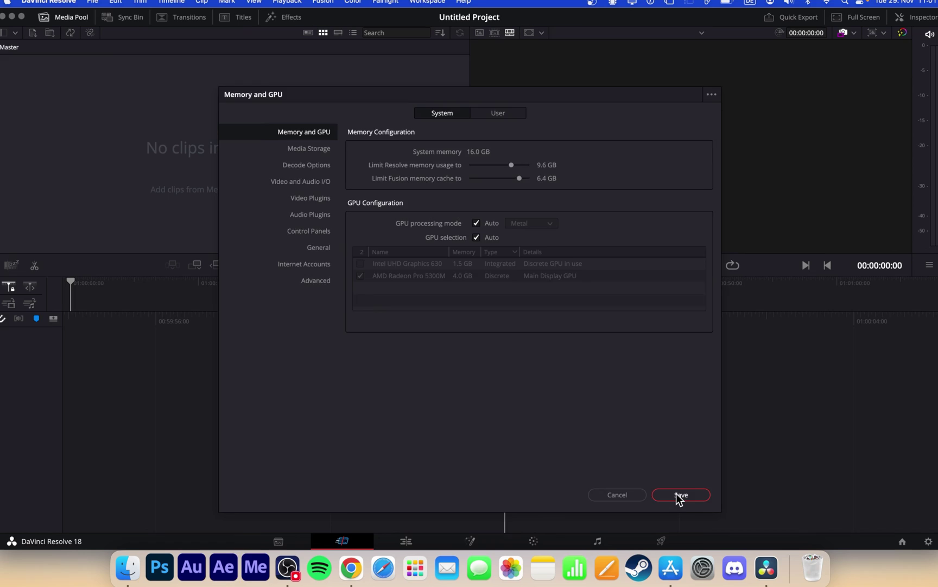
Save the memory preferences, then set the project's timeline frame rate to 30 fps at 1920 x 1080 HD
left_click(676, 494)
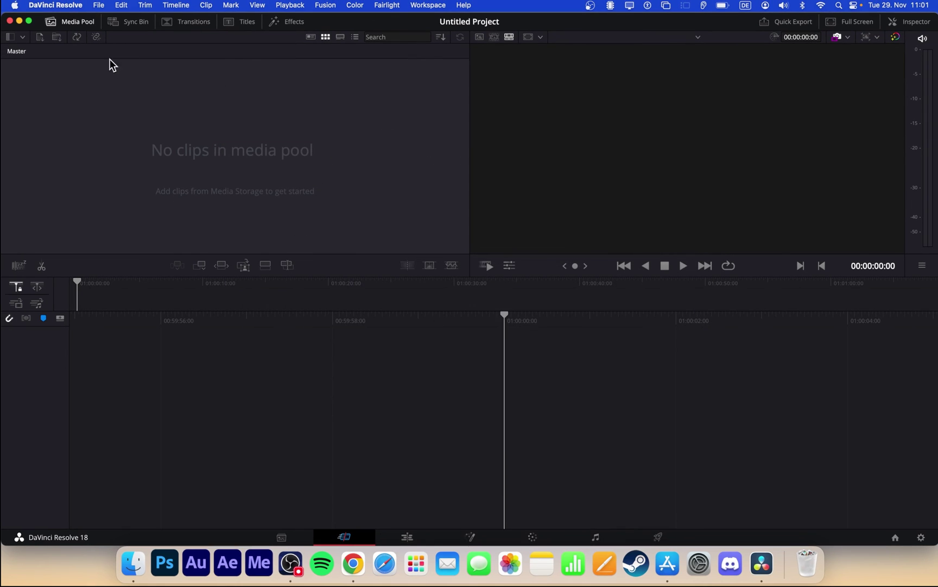
left_click(98, 5)
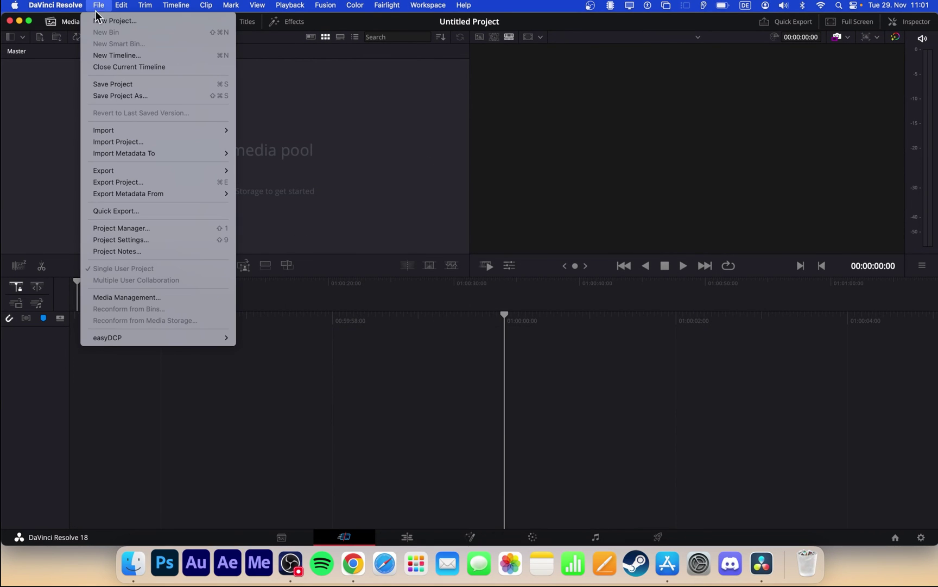
left_click(136, 240)
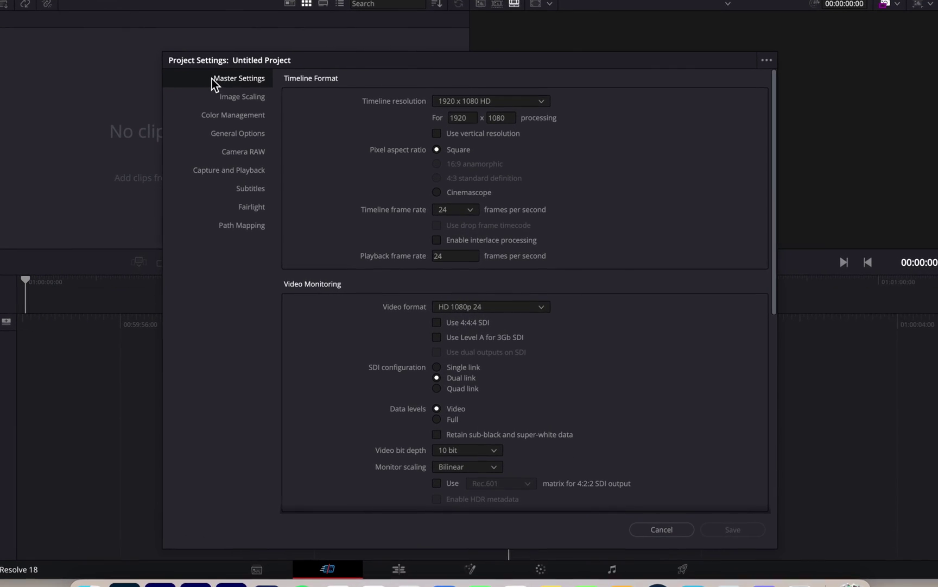
left_click(543, 86)
left_click(611, 105)
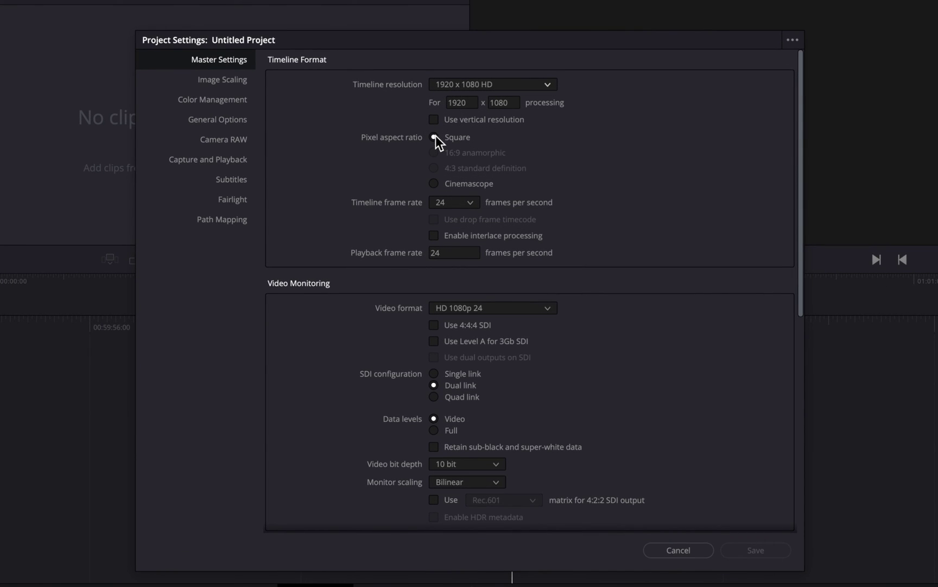
left_click(471, 202)
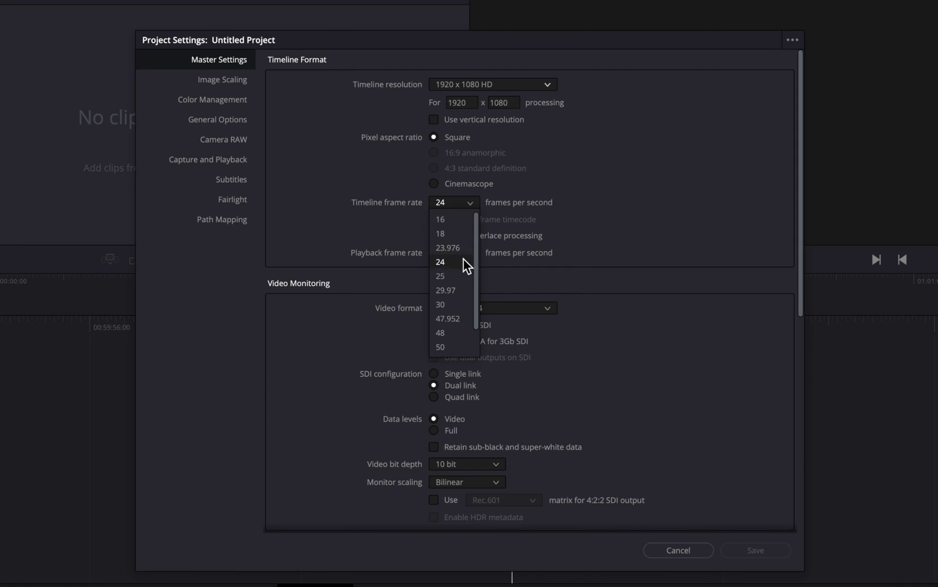
left_click(457, 304)
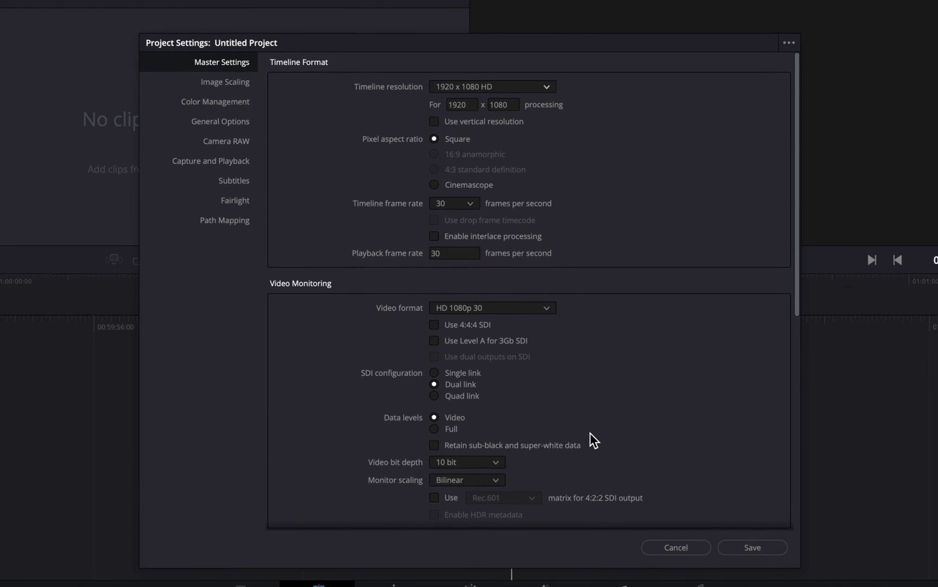
Save the 30 fps project settings, minimize Resolve, and eject the Blackmagic installer disk
left_click(698, 518)
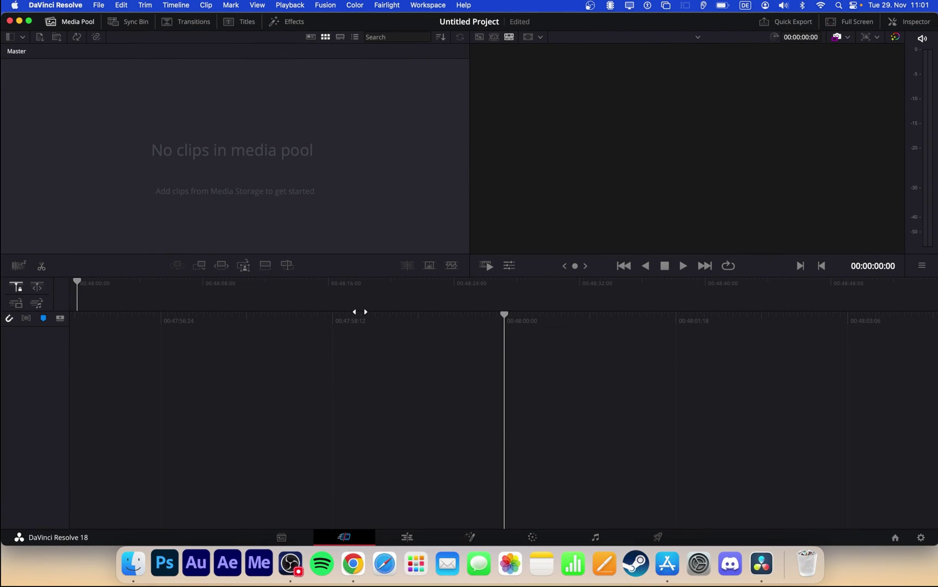
left_click(19, 20)
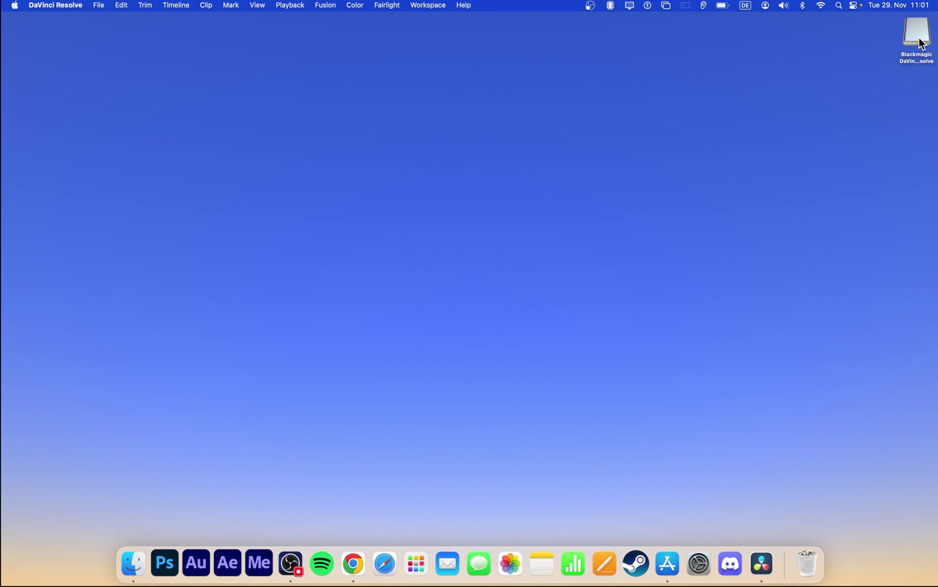
left_click_drag(922, 43, 806, 573)
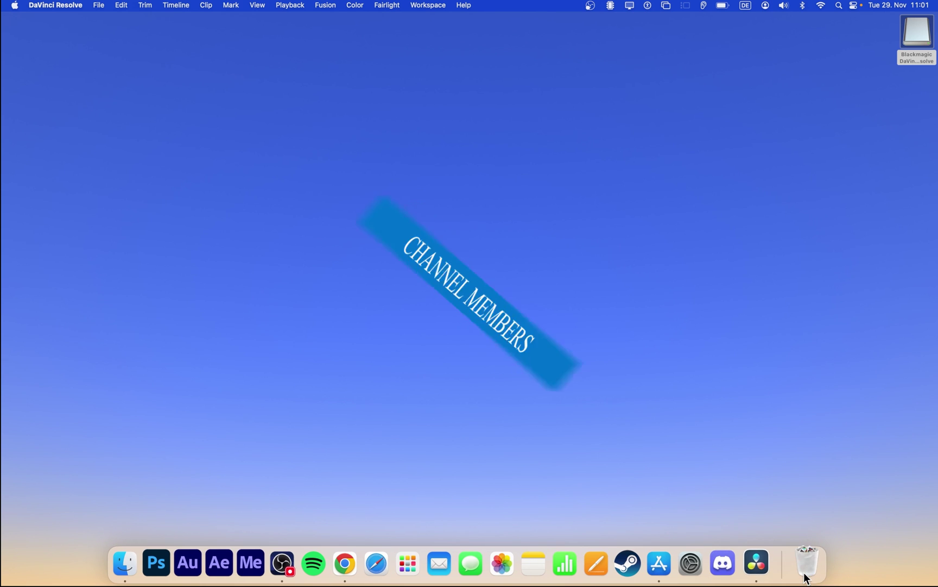